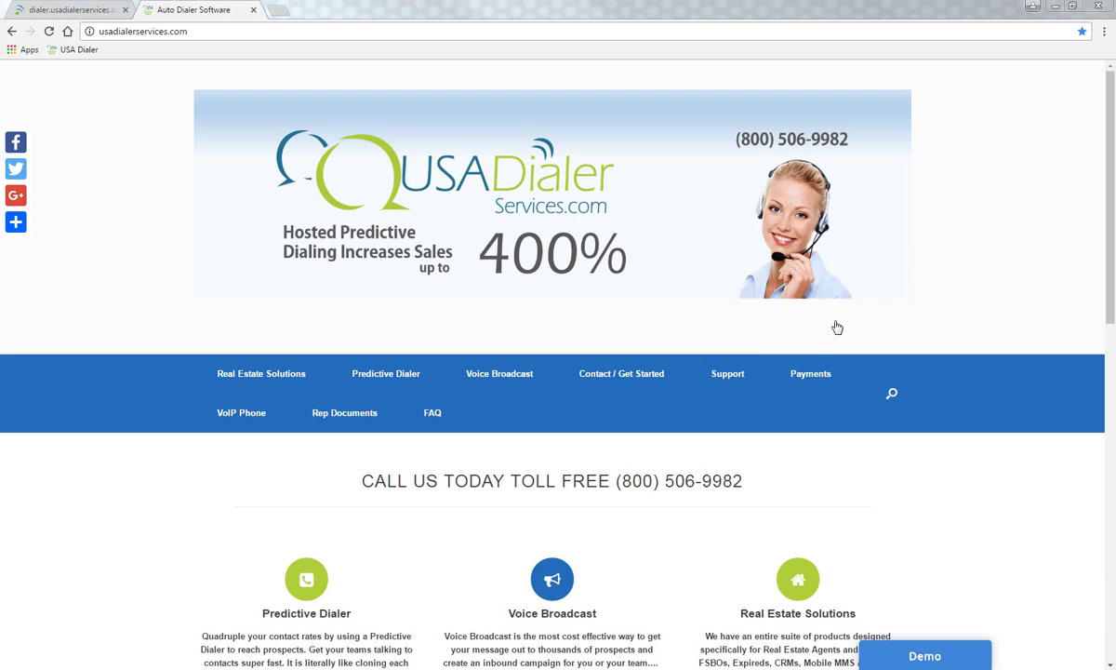
Step: Go to the USA Dialer Support page and scroll down to the Eye Beam download links
{"action": "left_click", "coordinate": [718, 377]}
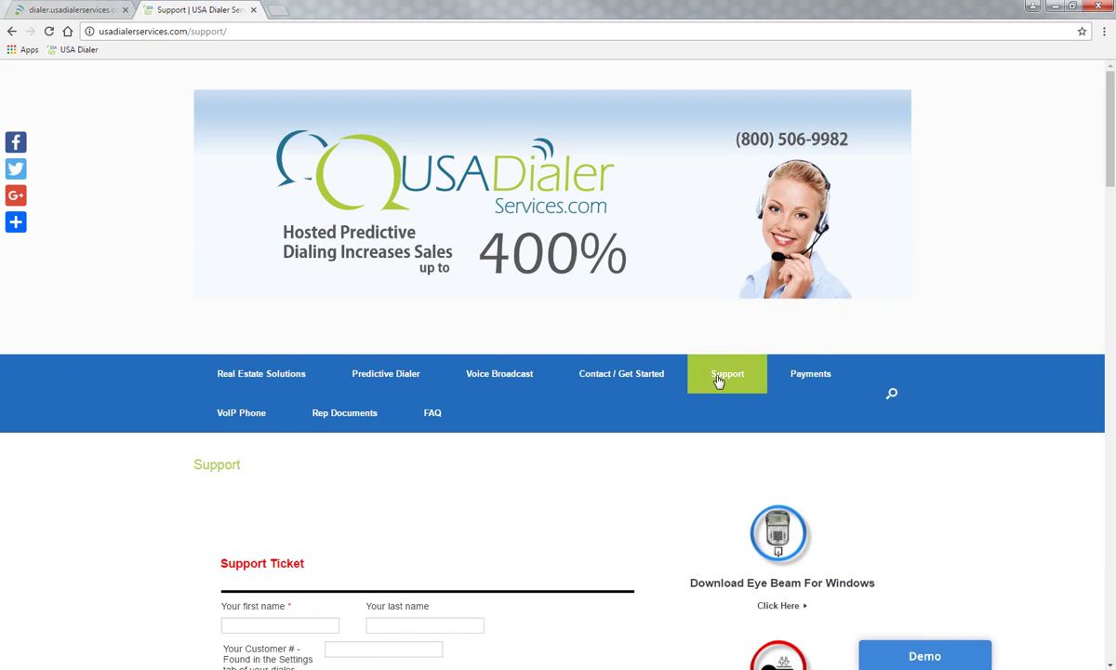
{"action": "scroll", "coordinate": [722, 428], "scroll_direction": "down", "scroll_amount": 1}
{"action": "scroll", "coordinate": [722, 429], "scroll_direction": "down", "scroll_amount": 2}
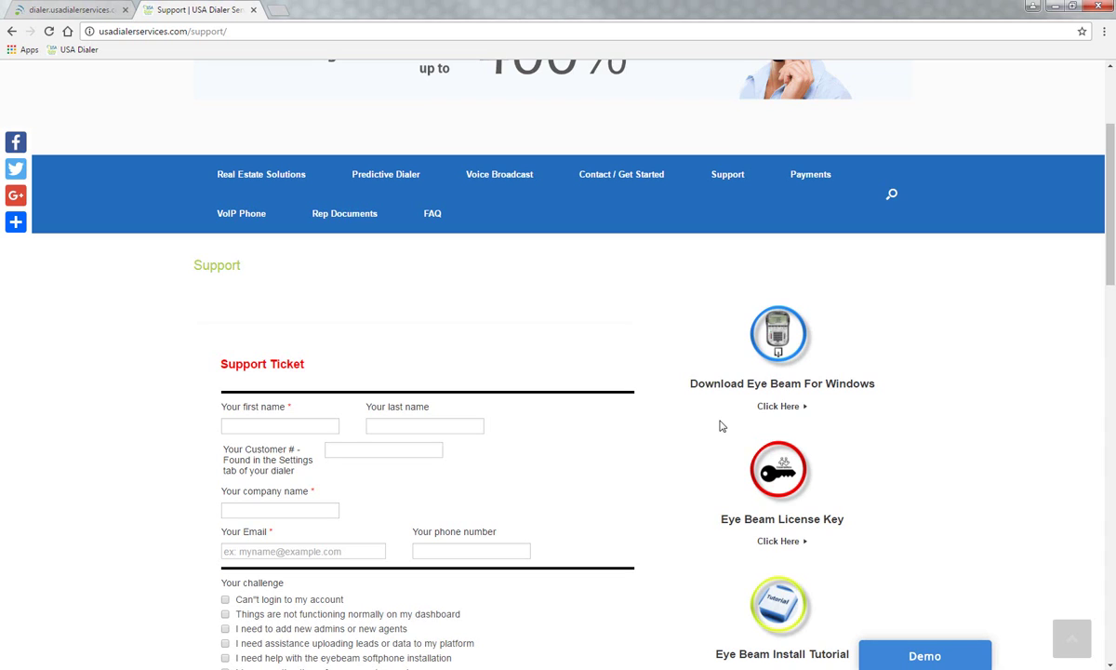
Step: Download the eyeBeam installer for Windows and open the Eyebeam License Key page
{"action": "left_click", "coordinate": [786, 344]}
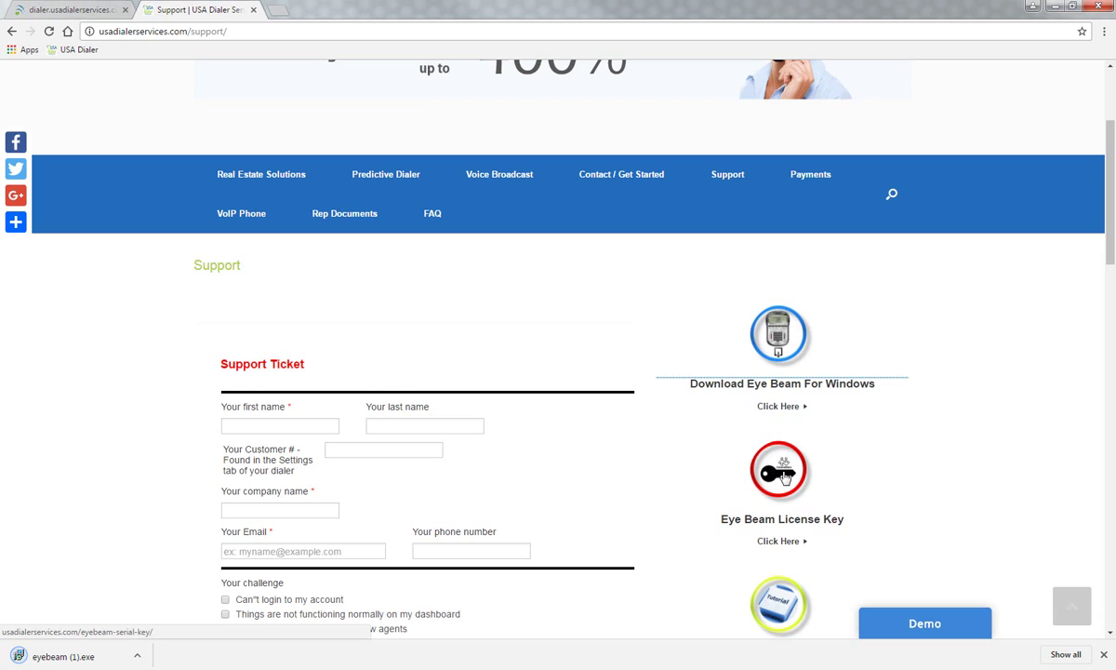
{"action": "left_click", "coordinate": [784, 475]}
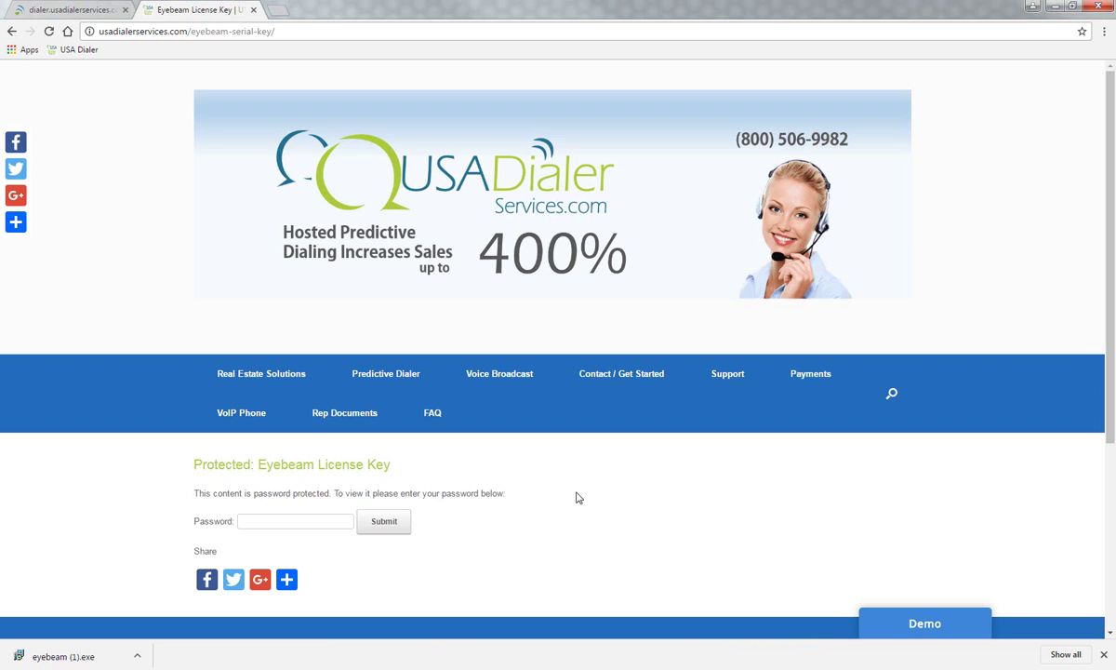
Step: Unlock the Eyebeam License Key page by submitting the page password
{"action": "left_click", "coordinate": [301, 523]}
{"action": "type", "text": "••••••"}
{"action": "left_click", "coordinate": [392, 527]}
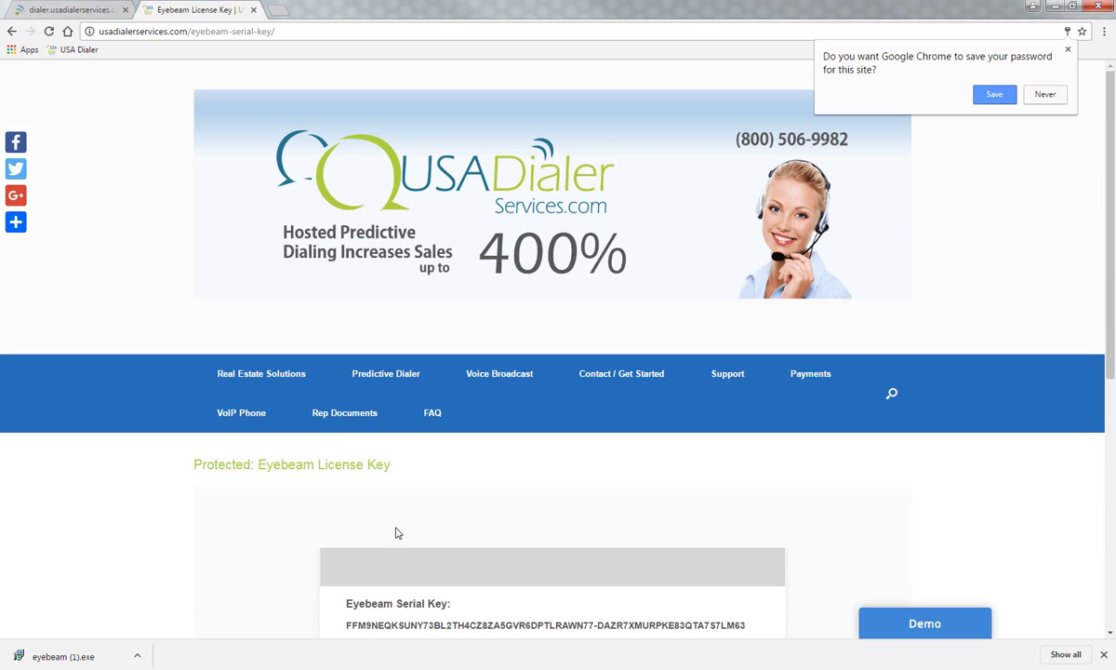
Step: Select the whole Eyebeam serial key and copy it to the clipboard
{"action": "scroll", "coordinate": [397, 531], "scroll_direction": "down", "scroll_amount": 2}
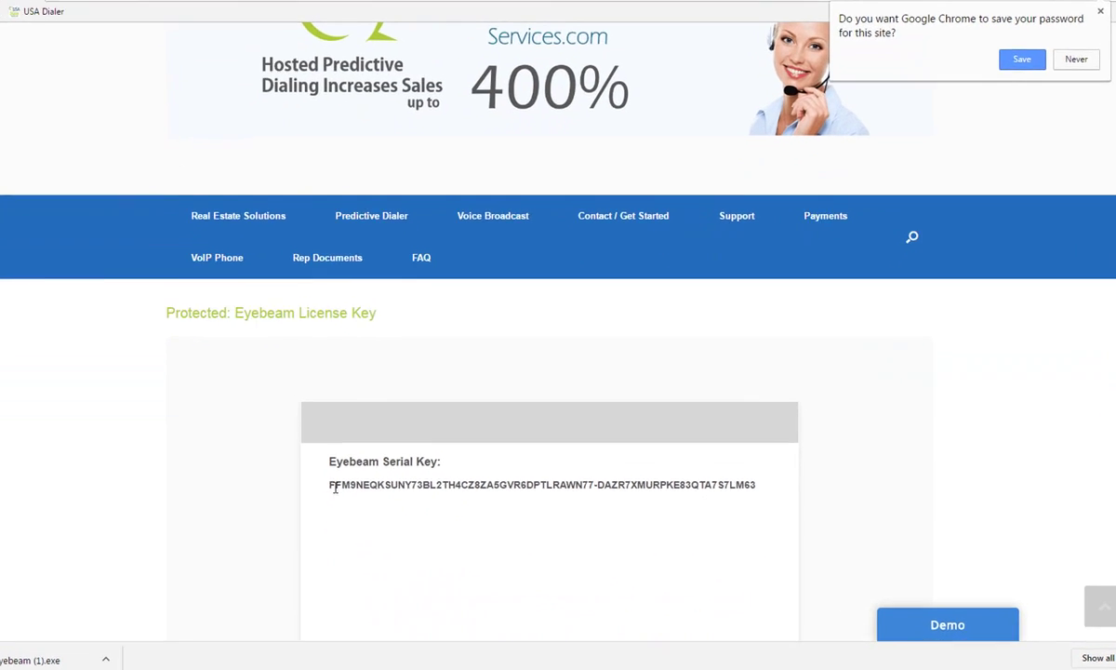
{"action": "left_click_drag", "start_coordinate": [331, 485], "coordinate": [739, 490]}
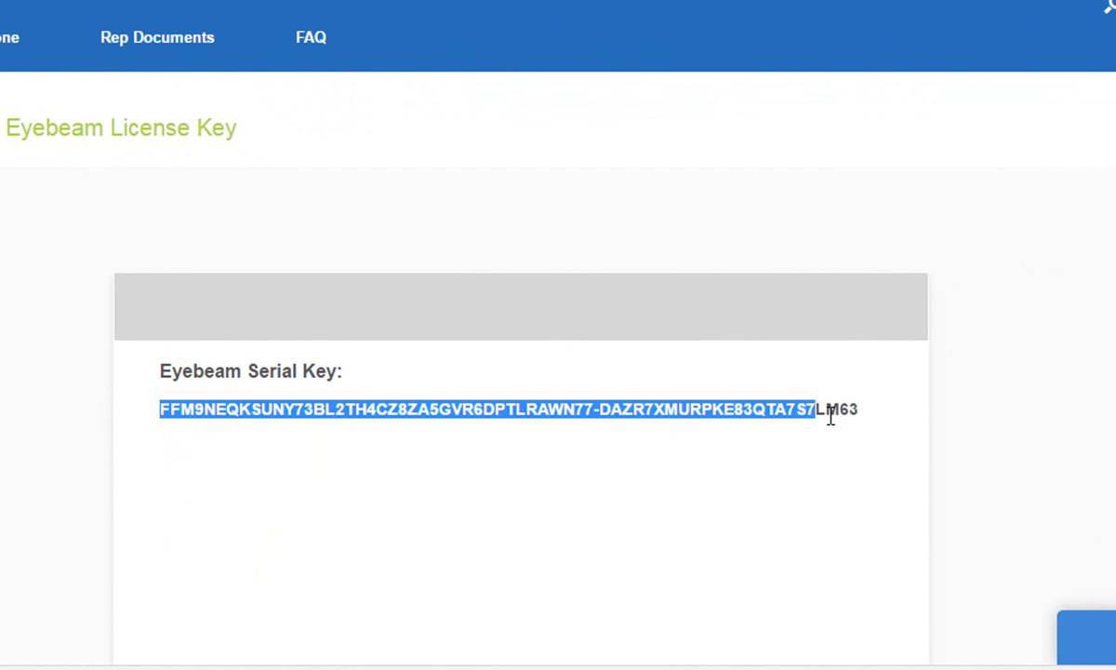
{"action": "left_click", "coordinate": [840, 412]}
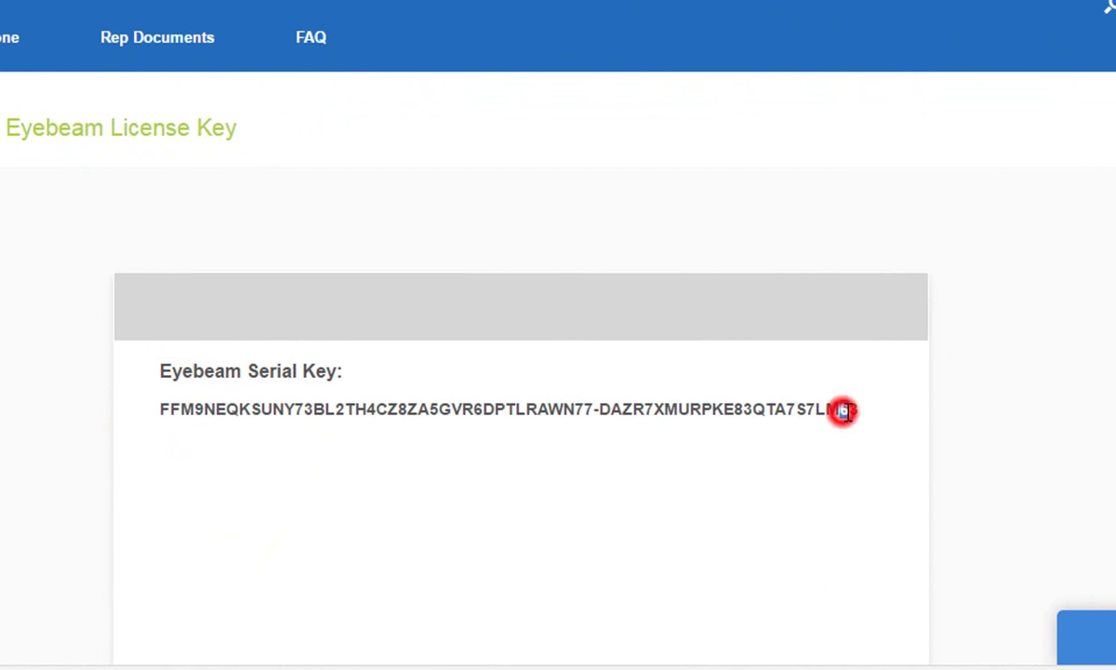
{"action": "left_click_drag", "start_coordinate": [159, 408], "coordinate": [857, 419]}
{"action": "right_click", "coordinate": [842, 409]}
{"action": "left_click", "coordinate": [888, 423]}
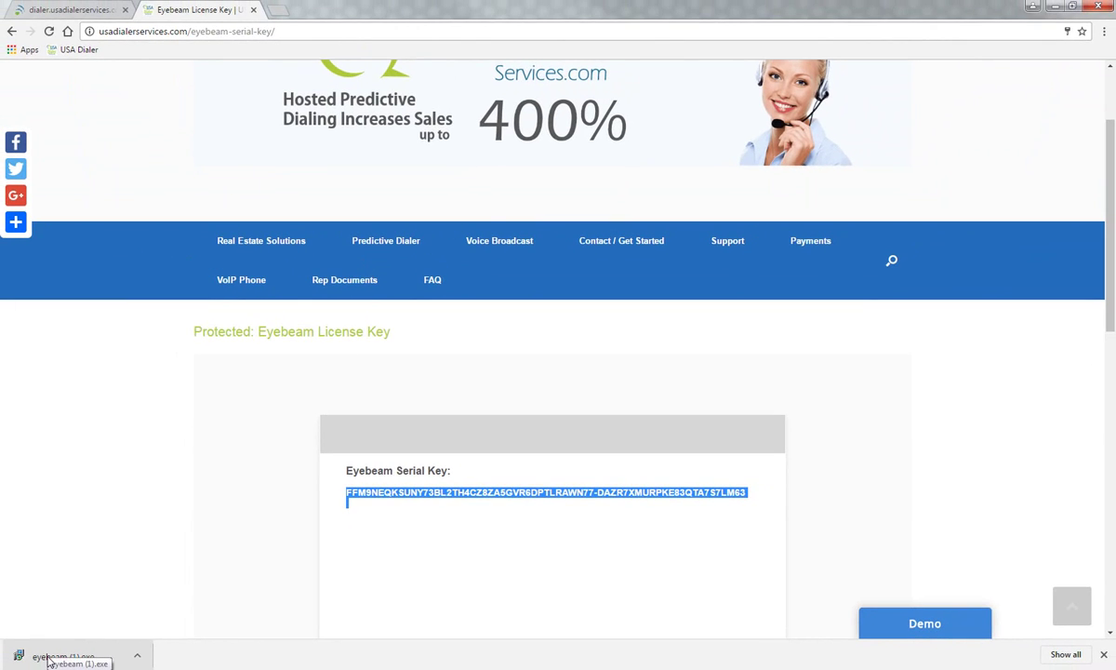
Step: Install eyeBeam 1.5.7 from eyebeam (1).exe with default options, then close the license key tab
{"action": "left_click", "coordinate": [49, 657]}
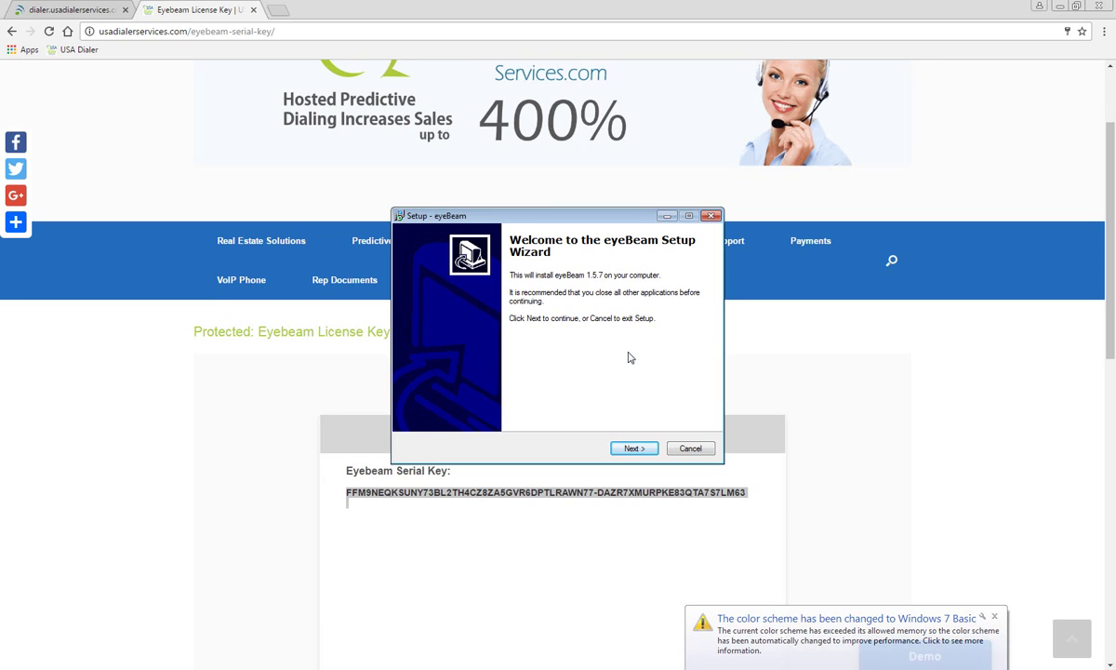
{"action": "left_click", "coordinate": [633, 448]}
{"action": "left_click", "coordinate": [633, 450]}
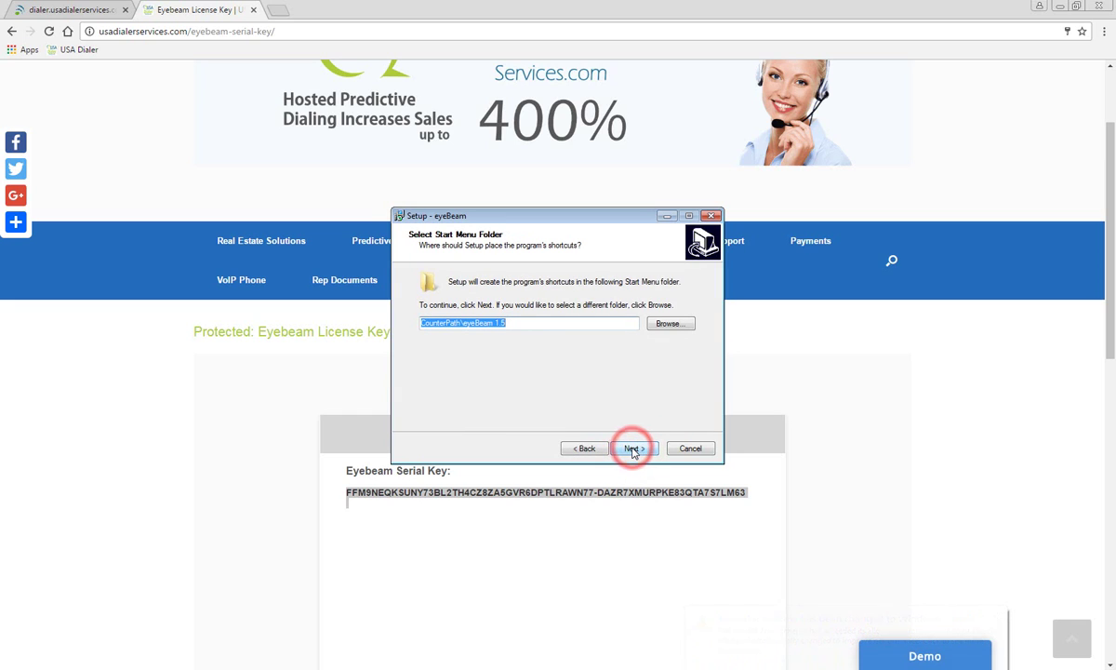
{"action": "left_click", "coordinate": [633, 449]}
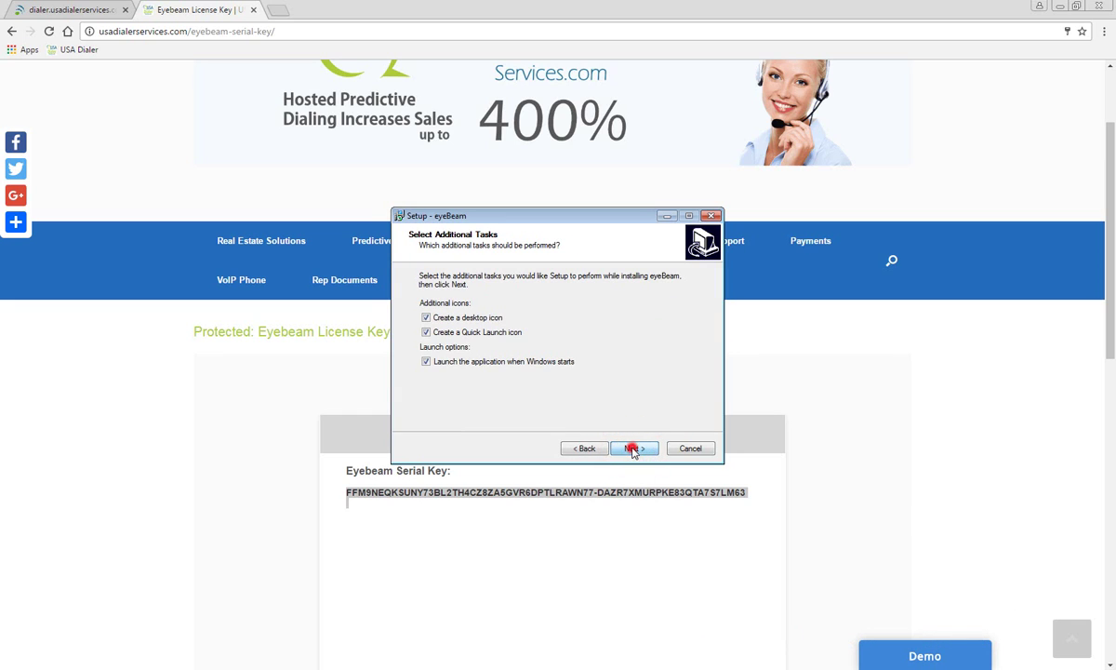
{"action": "left_click", "coordinate": [633, 449]}
{"action": "left_click", "coordinate": [634, 449]}
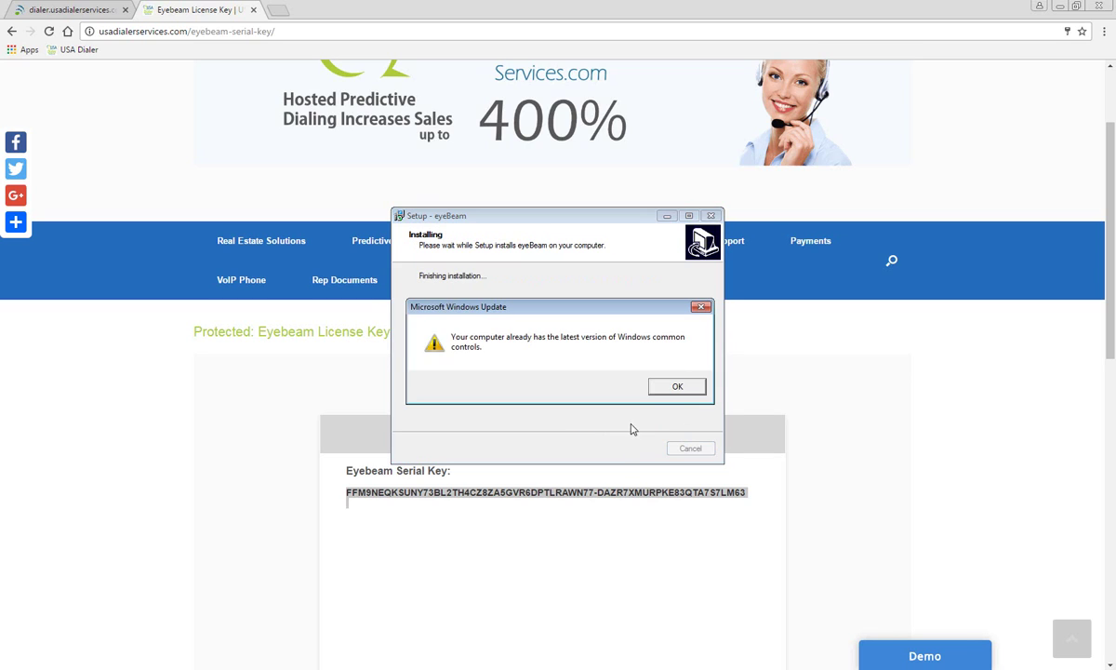
{"action": "left_click", "coordinate": [682, 386]}
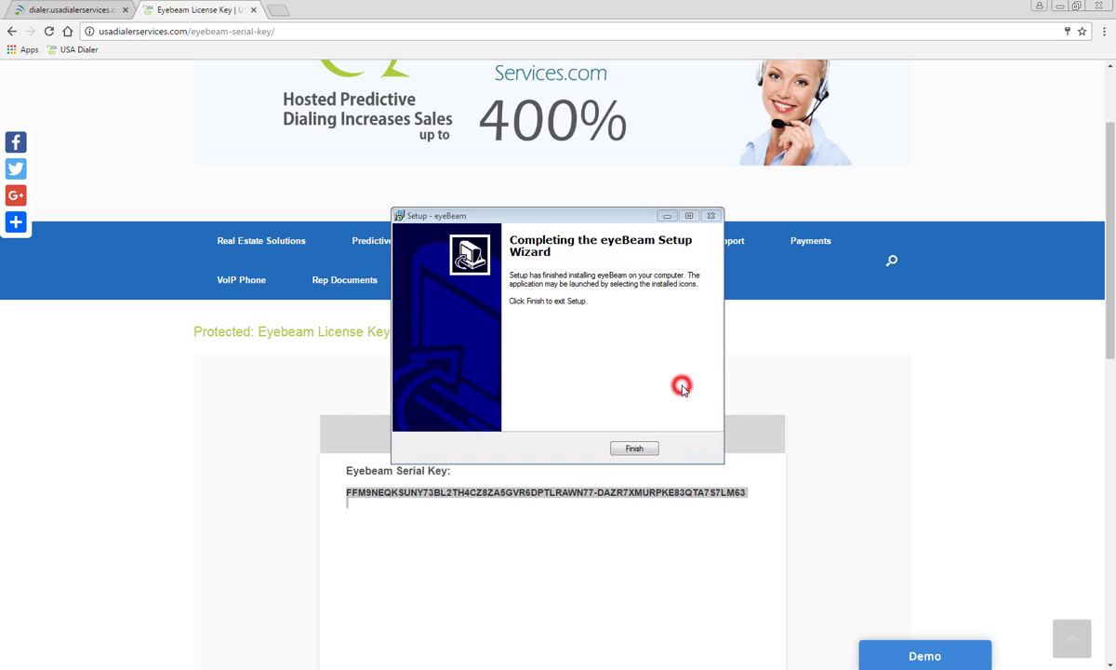
{"action": "left_click", "coordinate": [635, 448]}
{"action": "left_click", "coordinate": [252, 10]}
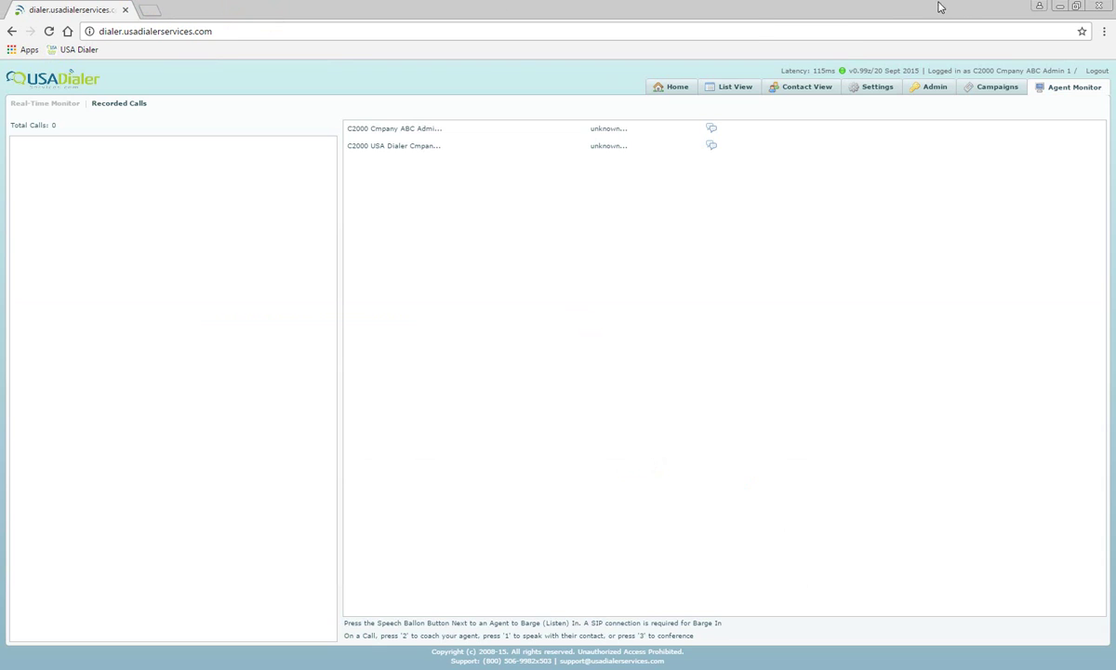
Step: Minimize the browser and launch eyeBeam from its desktop icon
{"action": "left_click", "coordinate": [1058, 7]}
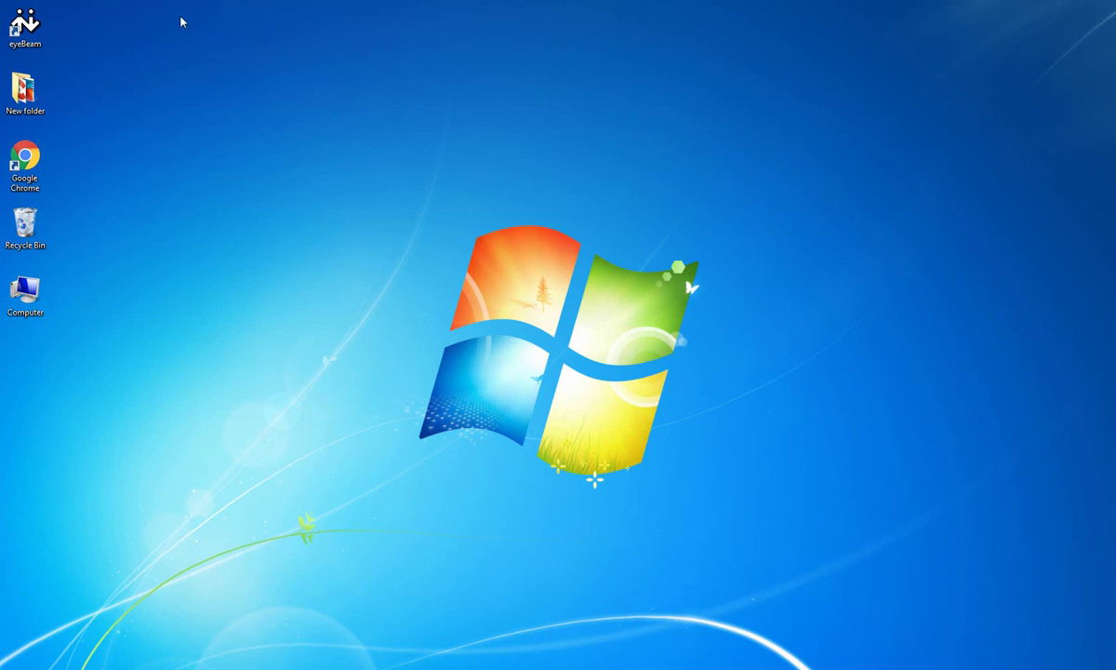
{"action": "double_click", "coordinate": [26, 23]}
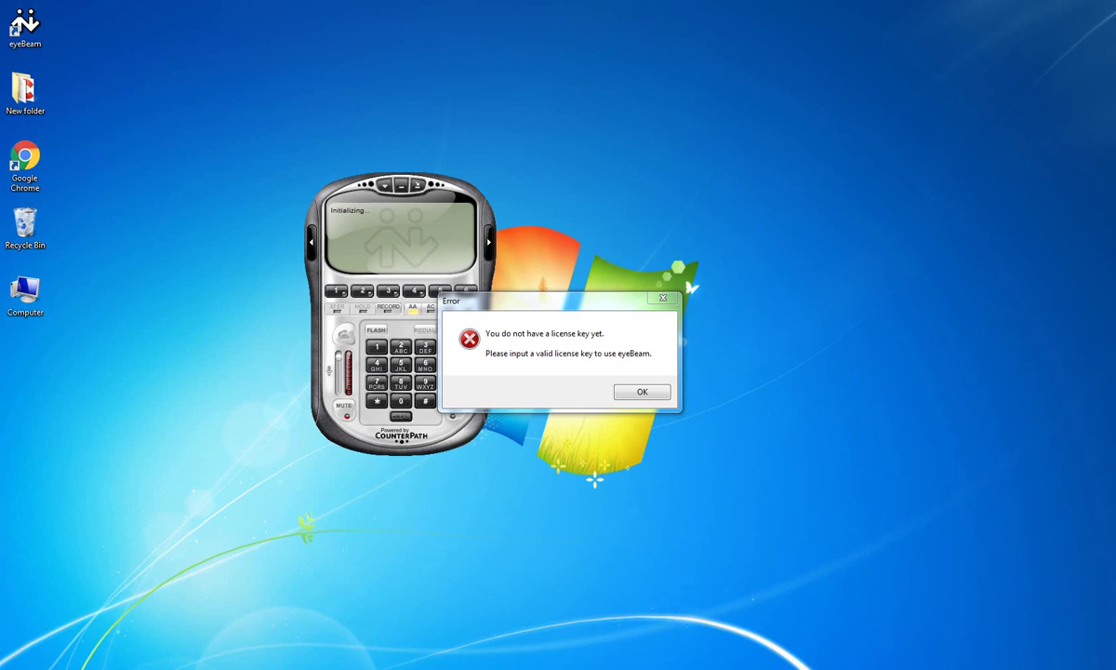
Step: Paste the copied serial key into eyeBeam's license key field and confirm it
{"action": "left_click", "coordinate": [641, 392]}
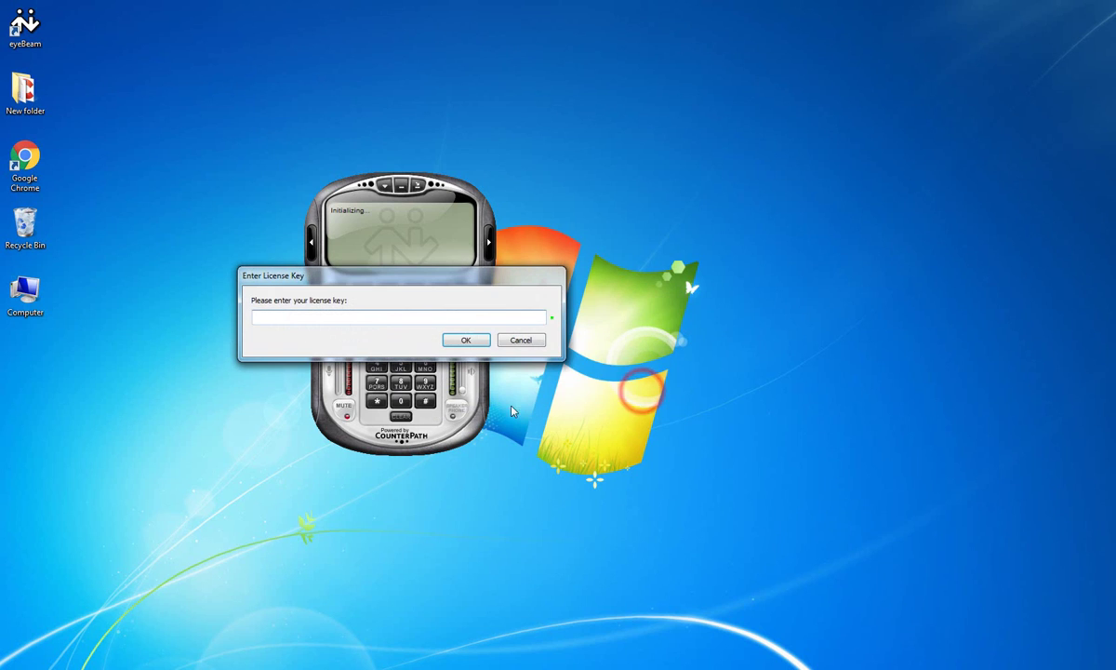
{"action": "right_click", "coordinate": [331, 316]}
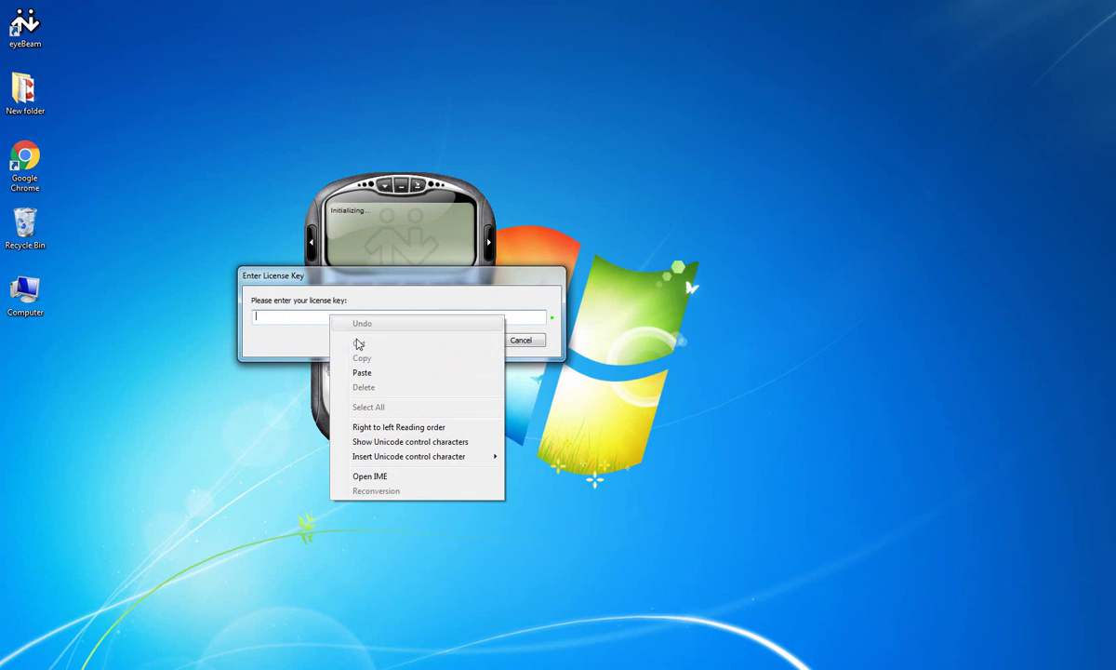
{"action": "left_click", "coordinate": [362, 372]}
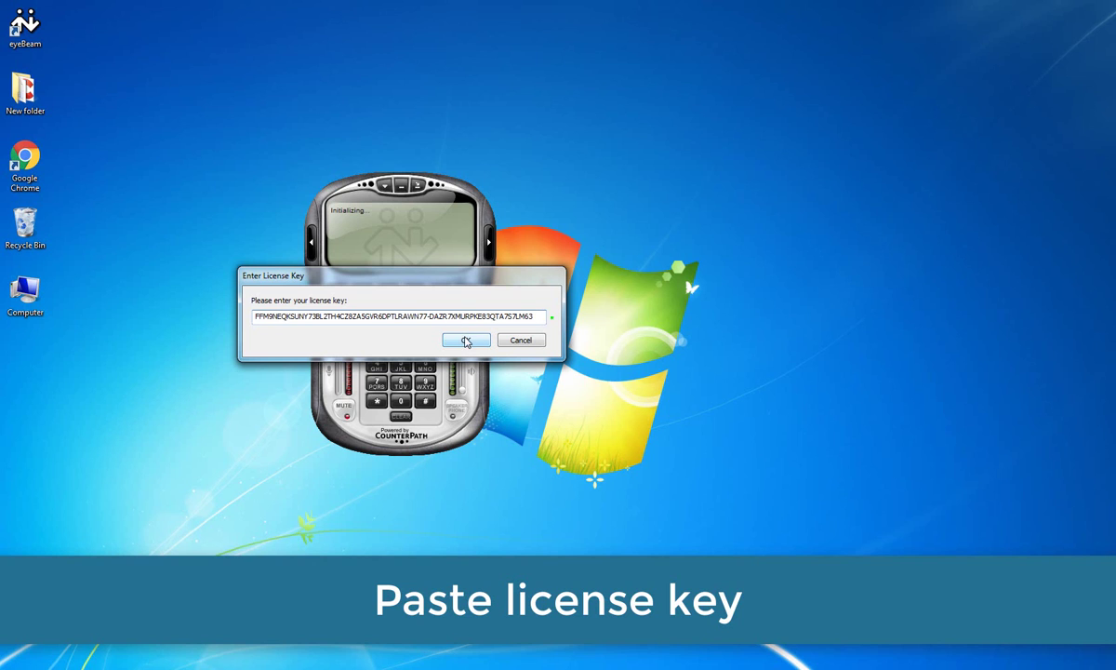
{"action": "left_click", "coordinate": [466, 341]}
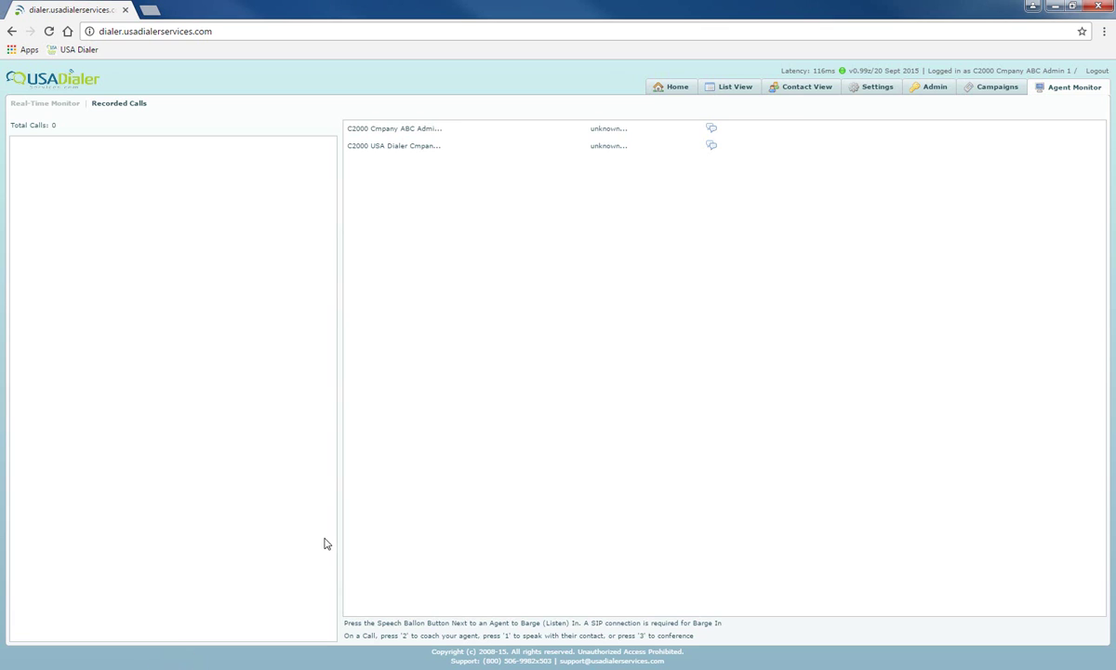
Step: Open the dialer's Settings page to view the SIP phone username, password and domain
{"action": "left_click", "coordinate": [864, 91]}
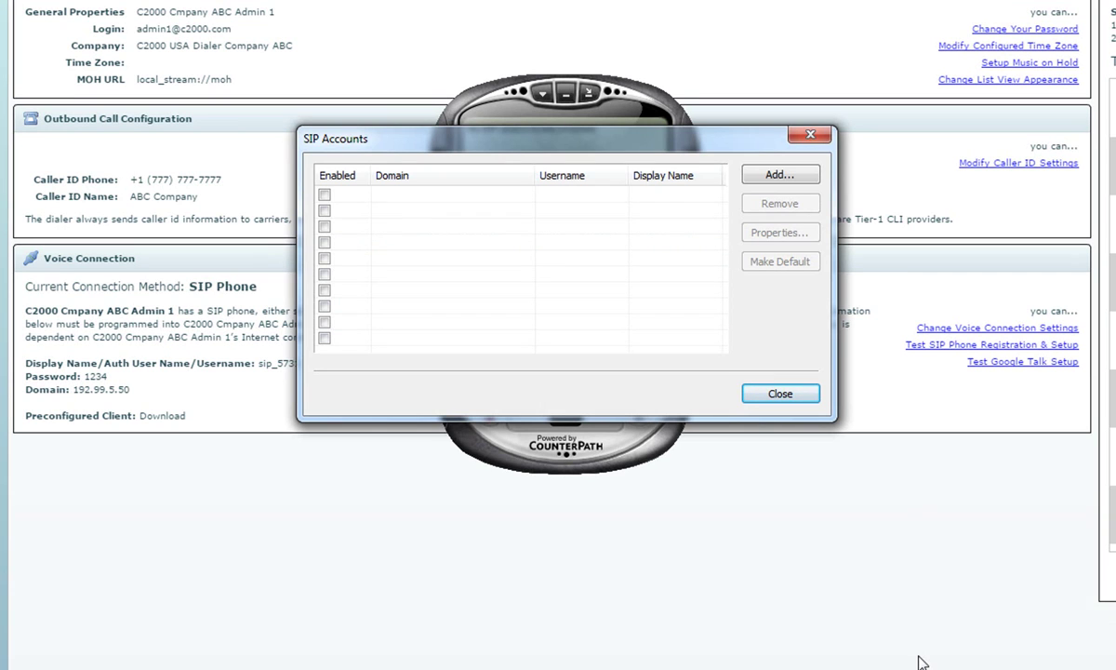
Step: Move the SIP Accounts dialog aside and add a new account, Account1
{"action": "left_click_drag", "start_coordinate": [626, 136], "coordinate": [869, 88]}
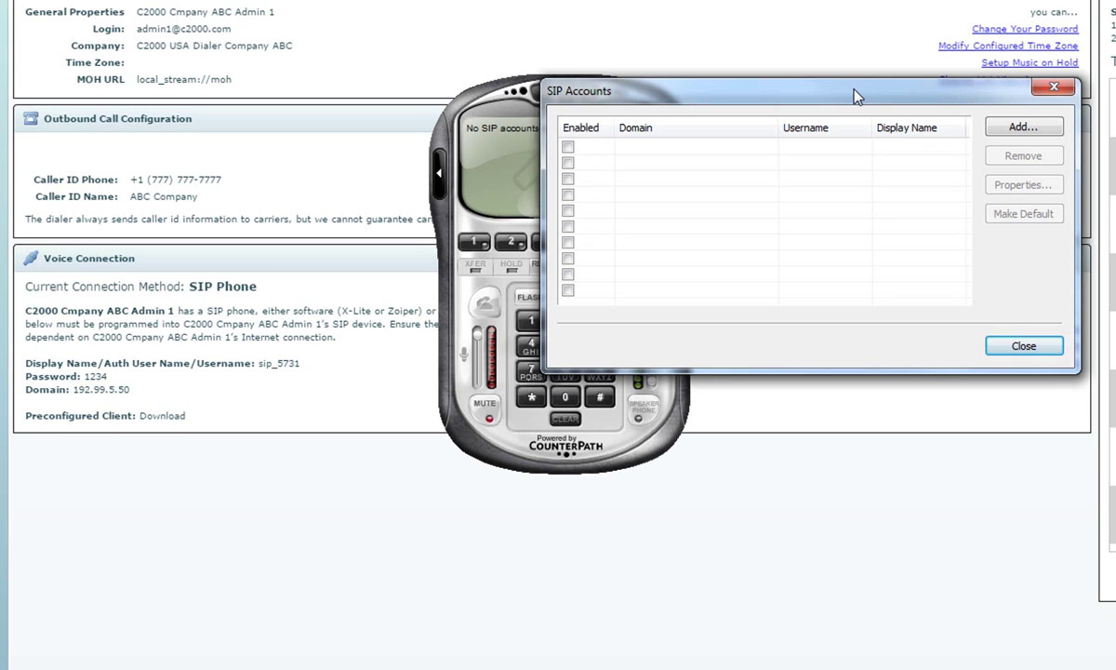
{"action": "left_click", "coordinate": [1034, 132]}
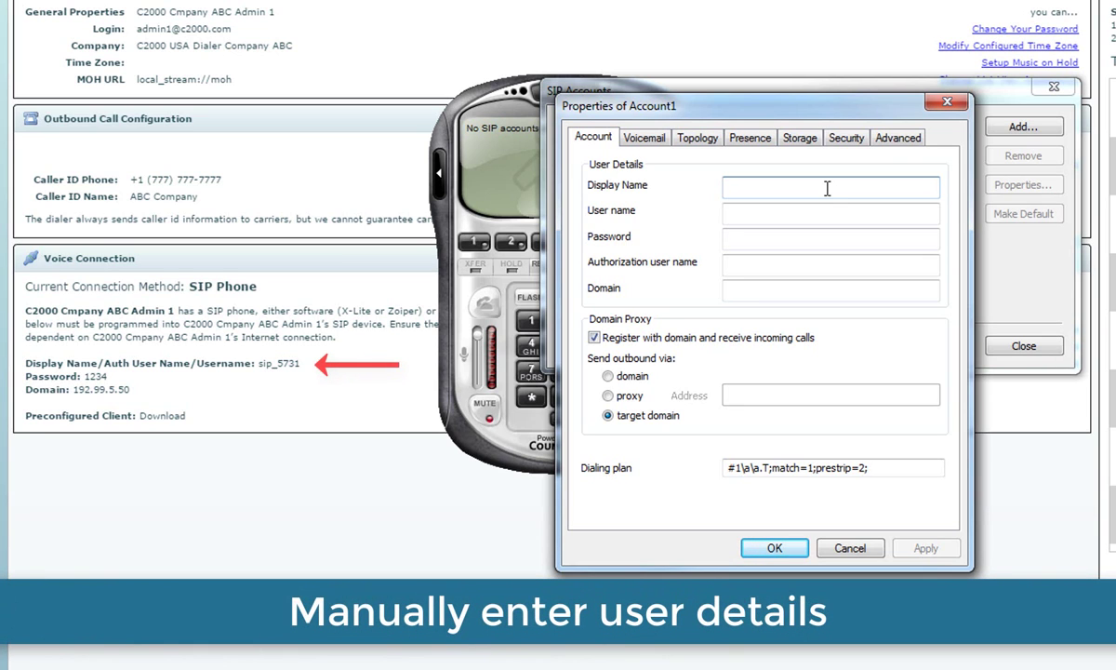
{"action": "left_click", "coordinate": [827, 187]}
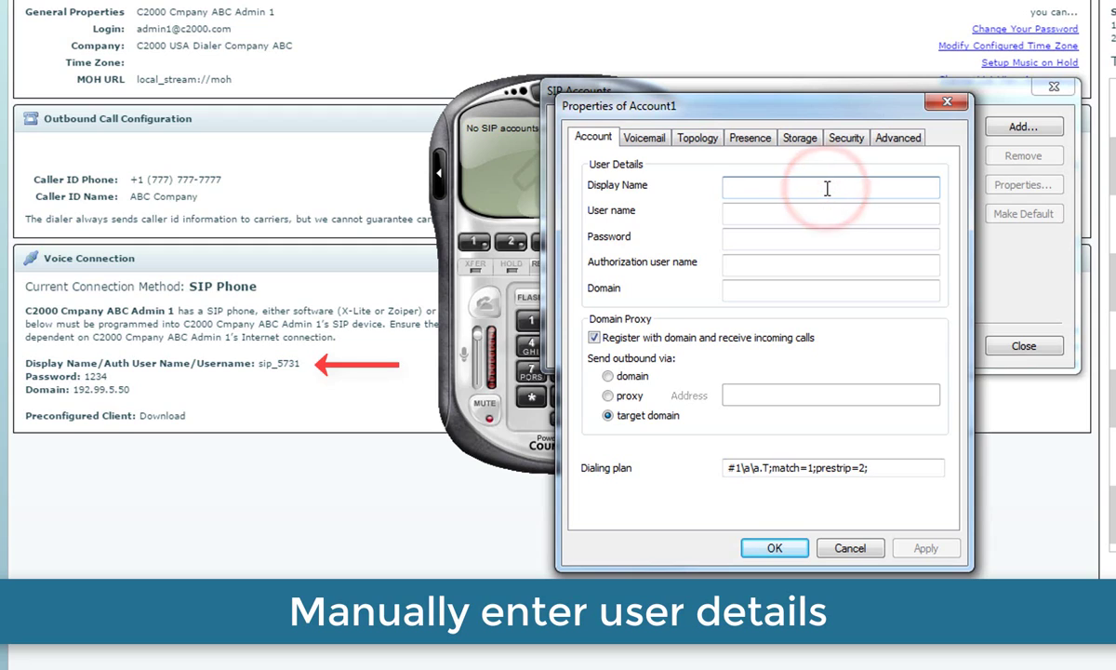
{"action": "type", "text": "sip_5731"}
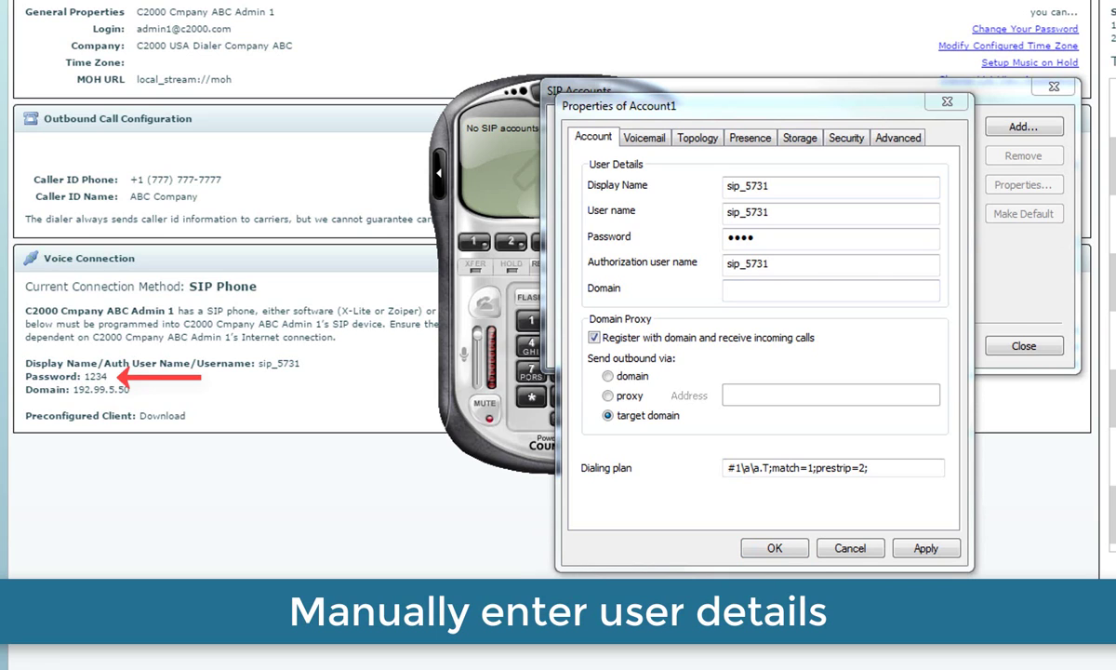
{"action": "left_click", "coordinate": [784, 286]}
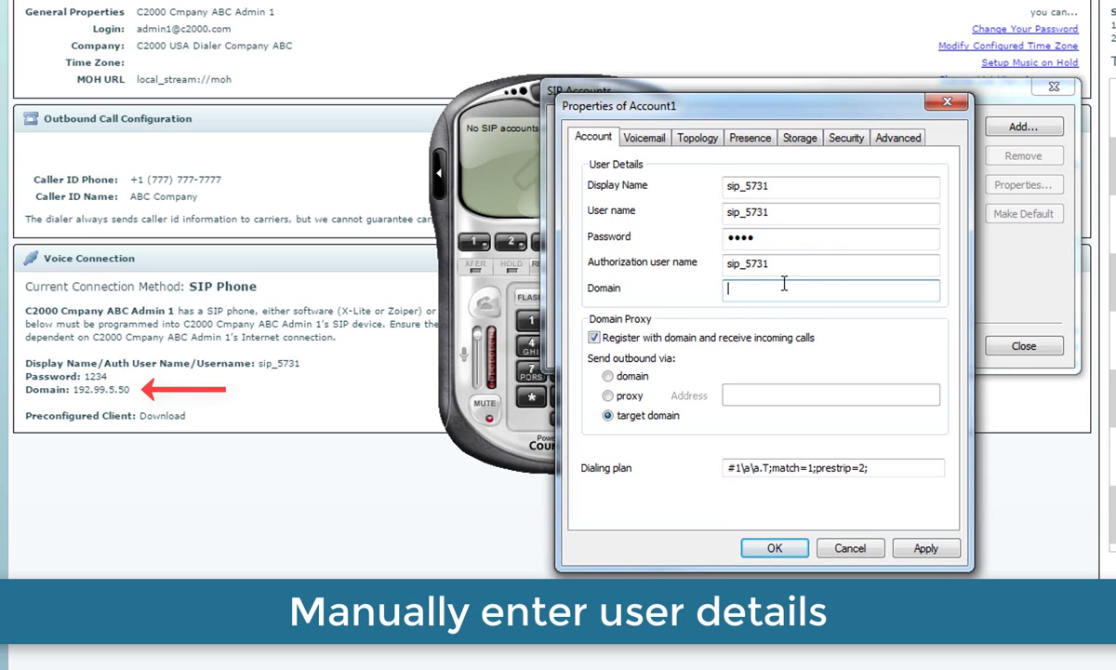
{"action": "type", "text": "192.99..5.50"}
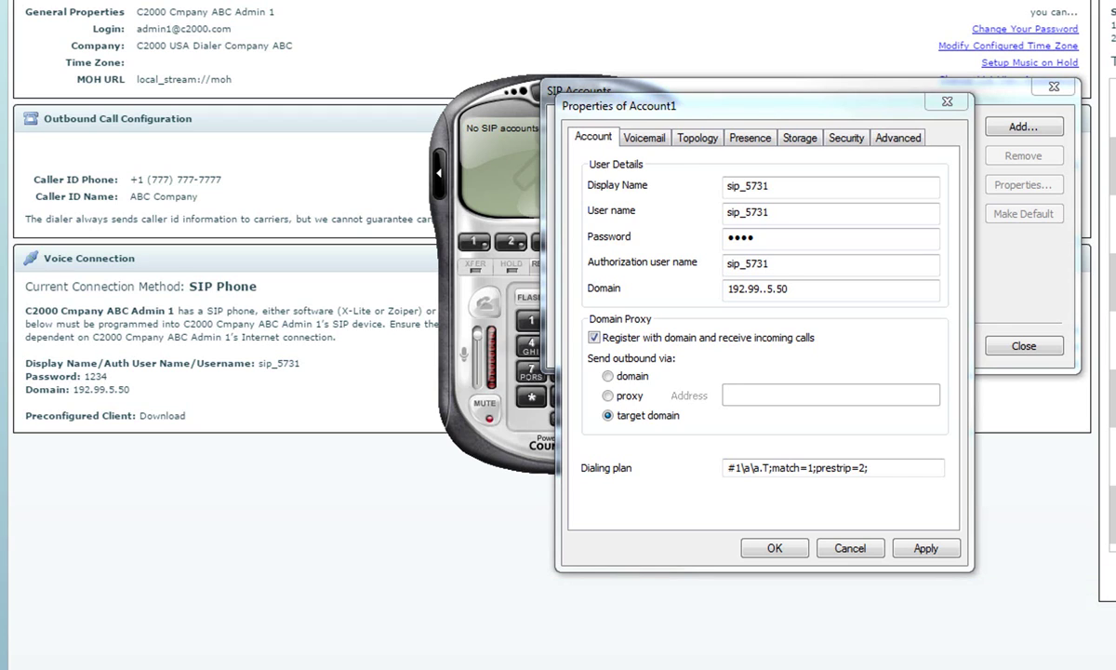
{"action": "left_click", "coordinate": [926, 549]}
Step: Save the sip_5731 account, allow eyeBeam through the firewall, and close SIP Accounts
{"action": "left_click", "coordinate": [775, 549]}
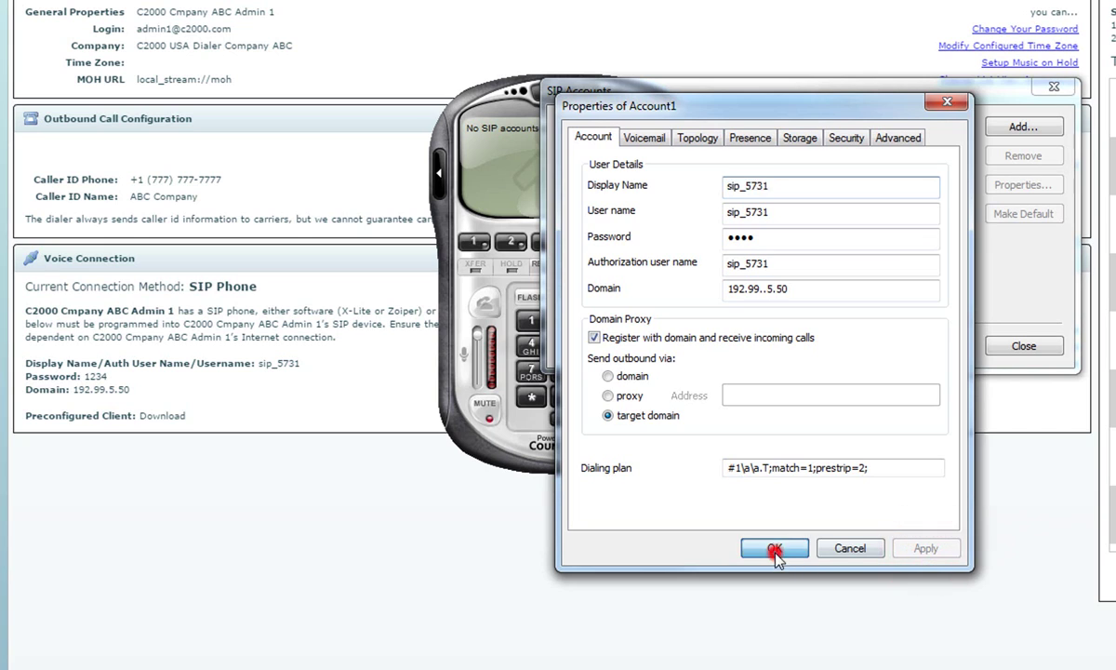
{"action": "left_click", "coordinate": [1024, 346]}
{"action": "left_click", "coordinate": [881, 480]}
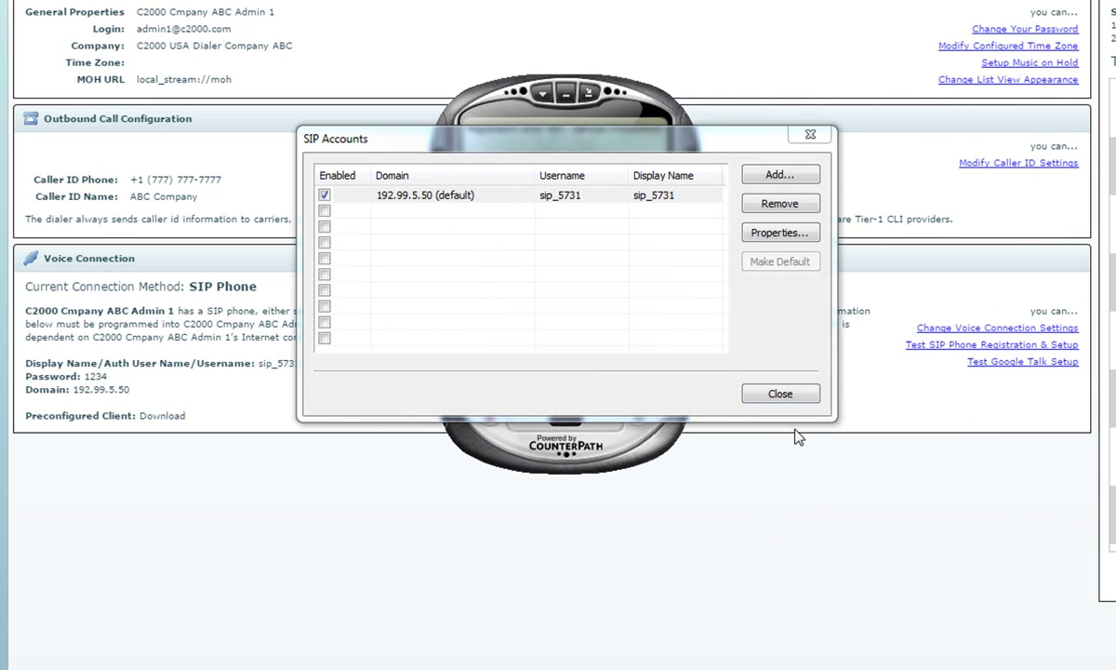
{"action": "left_click", "coordinate": [782, 397]}
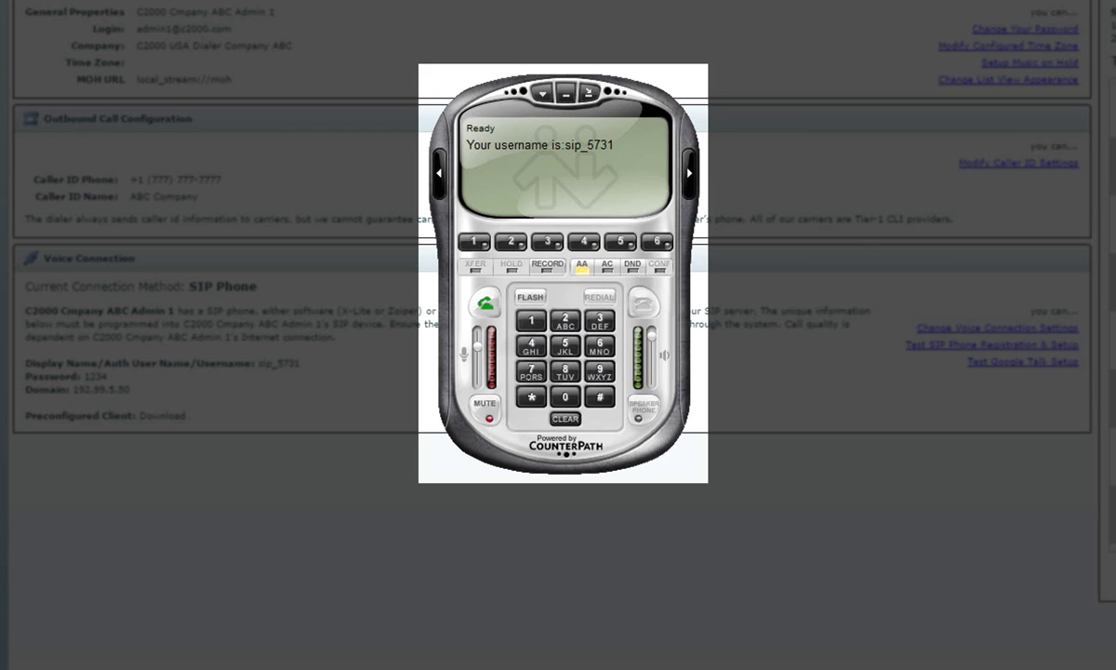
Step: Enter 5000 on the eyeBeam keypad and call it from the sip_5731 account
{"action": "left_click", "coordinate": [566, 346]}
{"action": "left_click", "coordinate": [565, 397]}
{"action": "left_click", "coordinate": [565, 397]}
{"action": "left_click", "coordinate": [565, 397]}
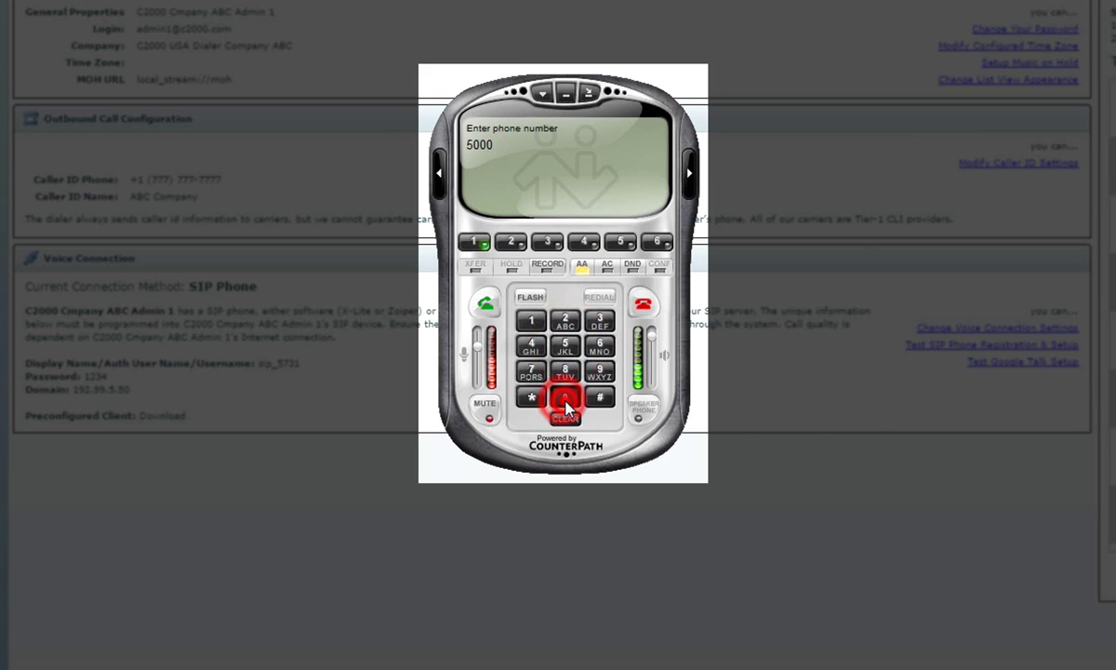
{"action": "left_click", "coordinate": [483, 310]}
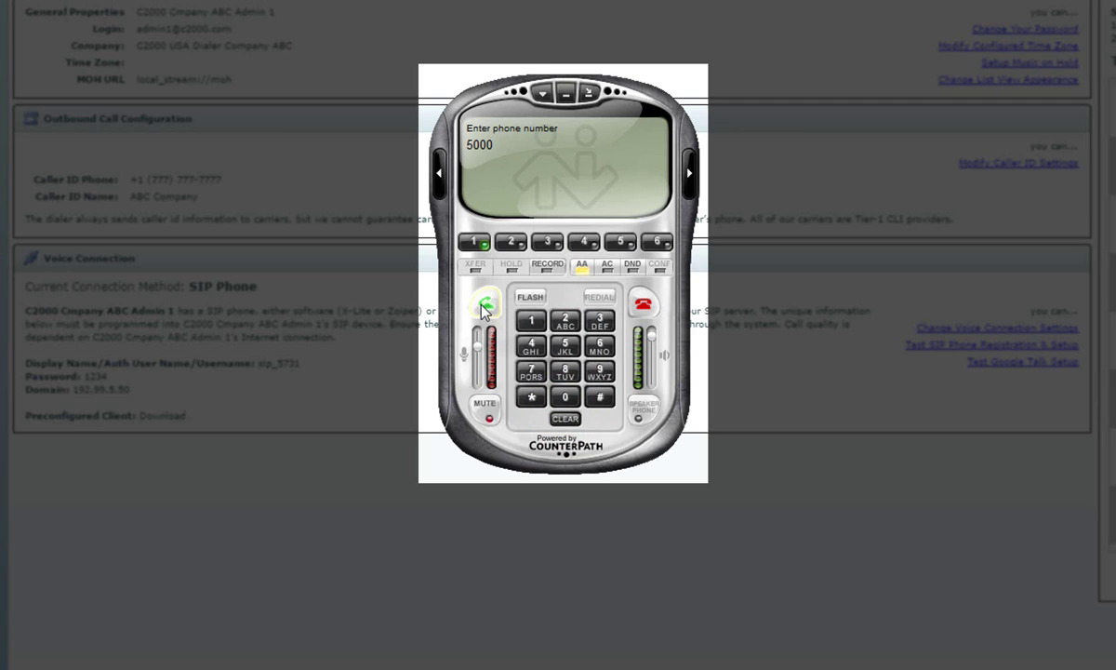